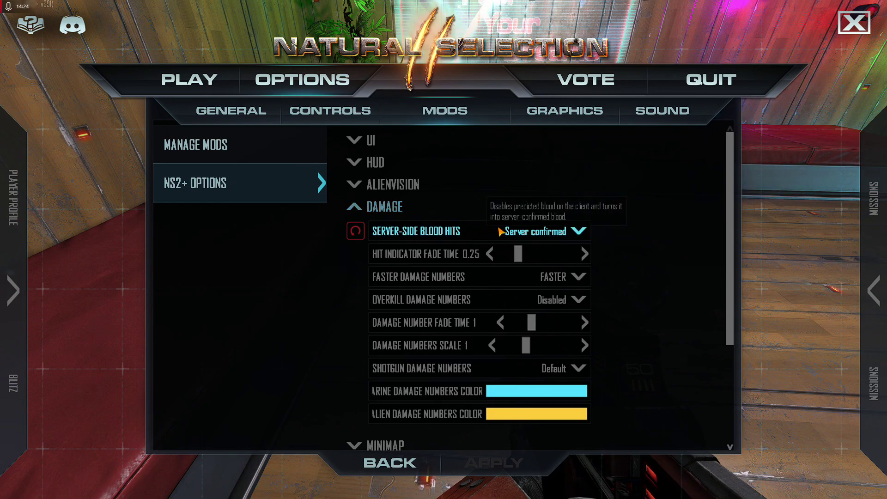
Step: Review the server-side blood hits choices, keep Server, and collapse the DAMAGE section
left_click(554, 233)
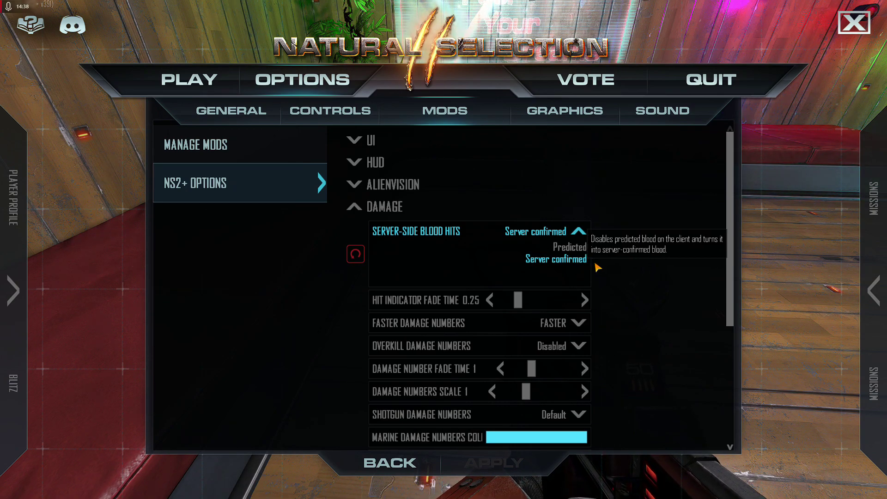
left_click(578, 235)
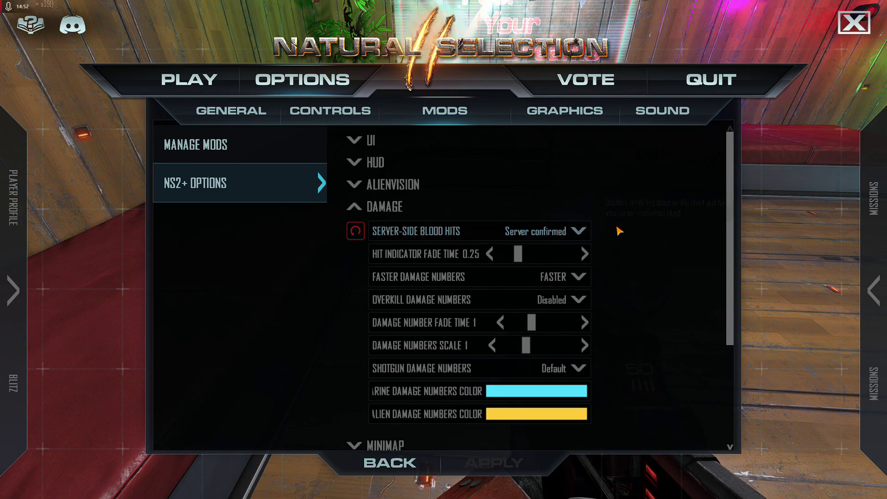
left_click(356, 206)
Step: Expand and scroll through the ALIENVISION and HUD settings, then collapse HUD
left_click(370, 184)
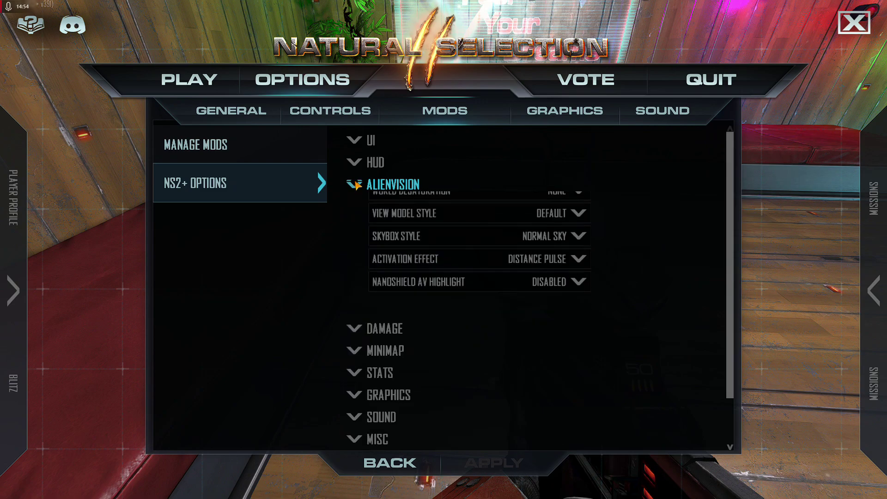
left_click(369, 162)
scroll(362, 212, "down", 6)
scroll(379, 221, "up", 6)
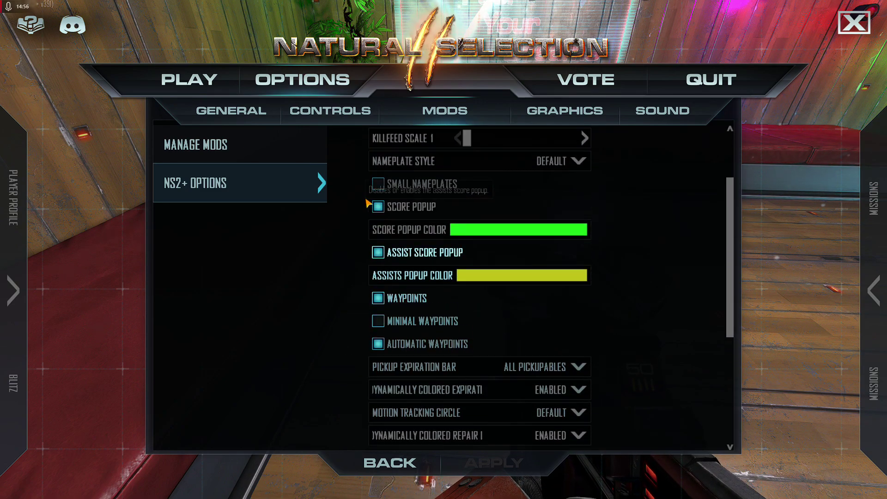
left_click(353, 162)
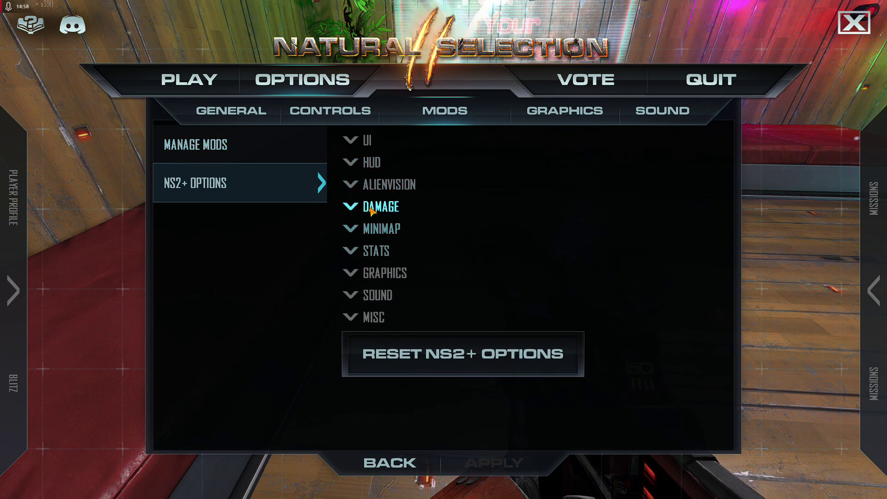
left_click(365, 207)
Step: Expand MINIMAP and scroll through its opacity, colour and highlighting options
left_click(365, 229)
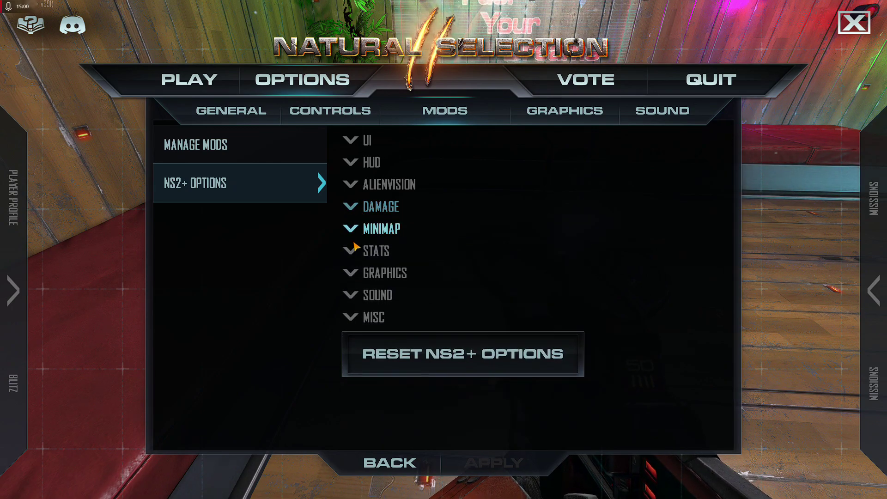
scroll(636, 250, "down", 3)
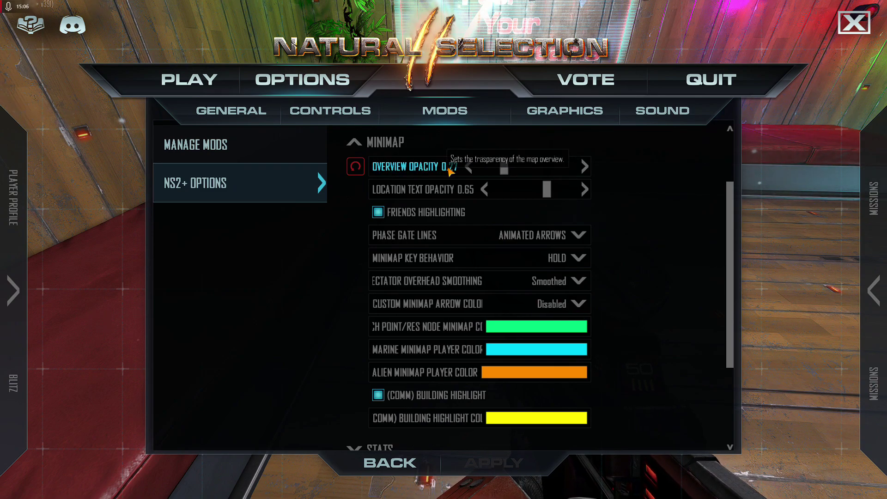
scroll(449, 172, "up", 2)
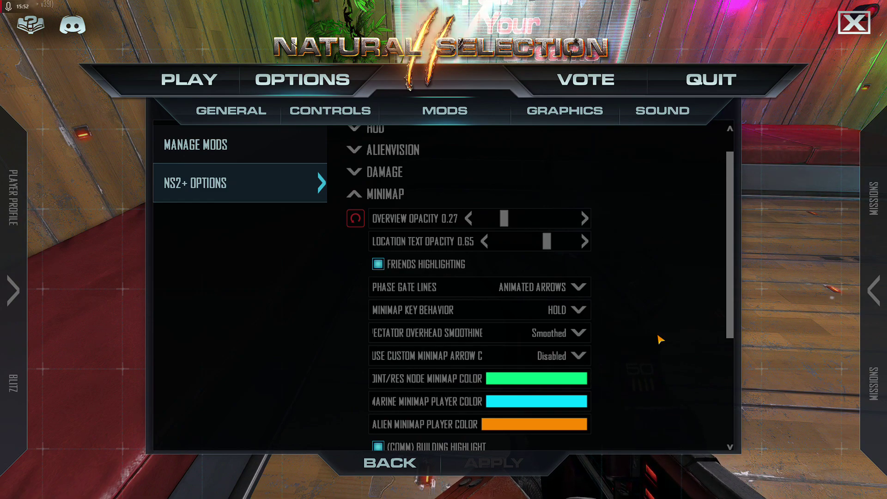
scroll(460, 259, "down", 3)
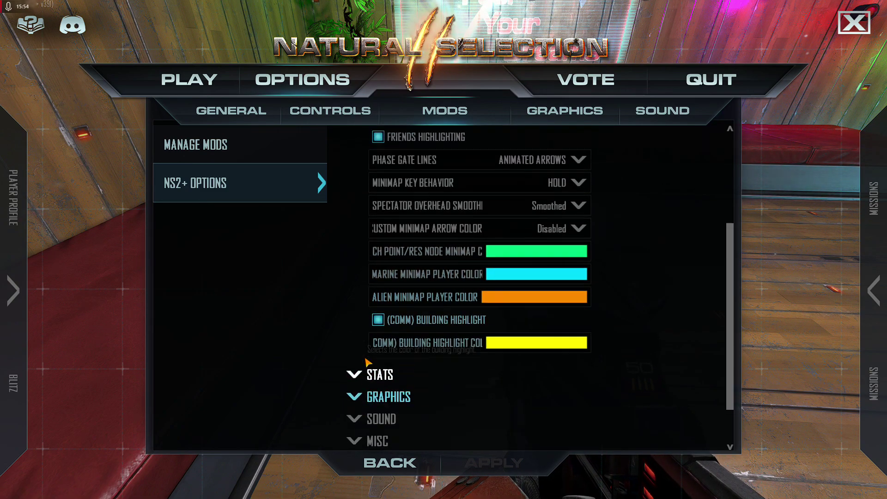
Step: Collapse the MINIMAP section and briefly expand and collapse STATS
scroll(388, 215, "up", 4)
scroll(387, 215, "up", 1)
left_click(385, 192)
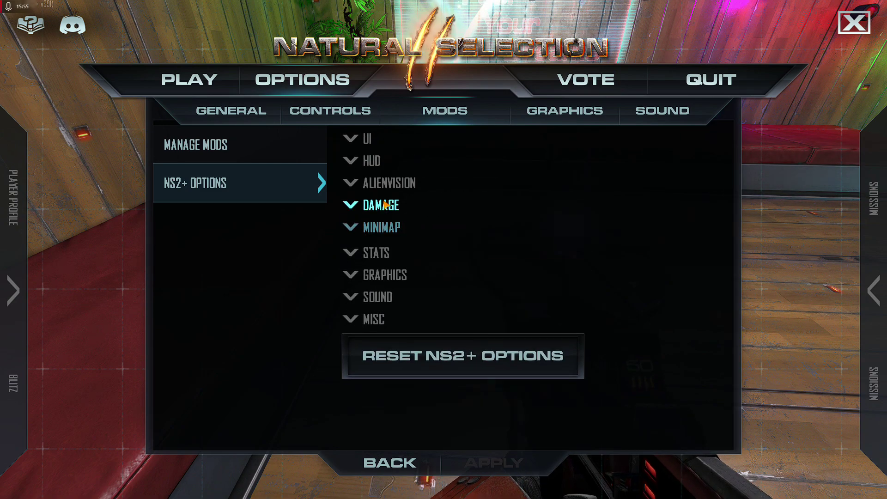
left_click(381, 251)
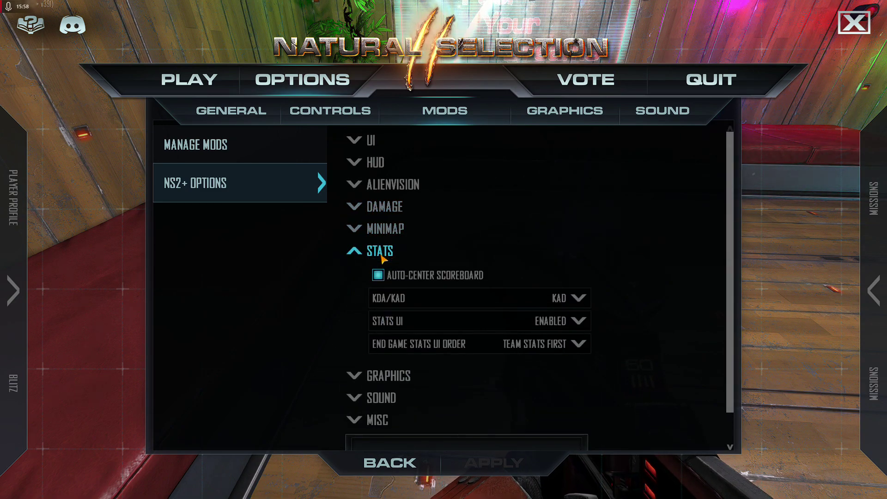
left_click(381, 251)
Step: Review GRAPHICS settings, leaving Gorge Spit at High Visibility, then collapse the section
left_click(384, 273)
scroll(439, 264, "down", 5)
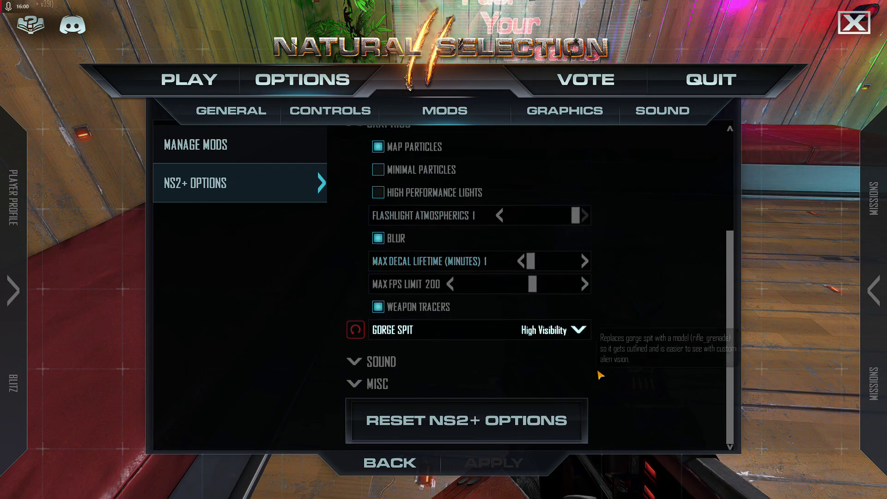
left_click(579, 330)
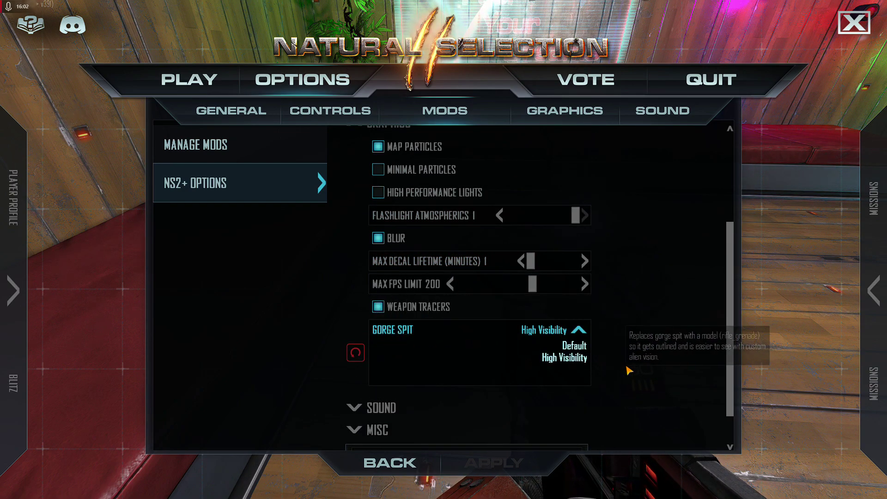
left_click(579, 332)
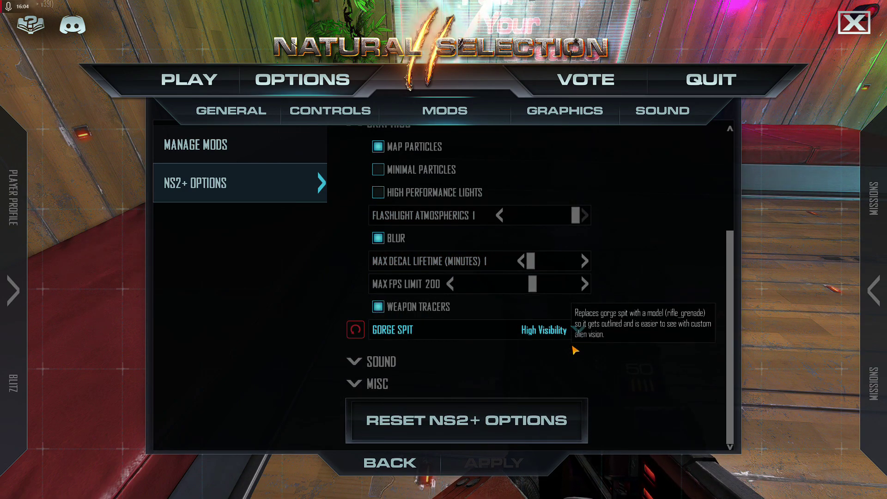
scroll(453, 287, "up", 2)
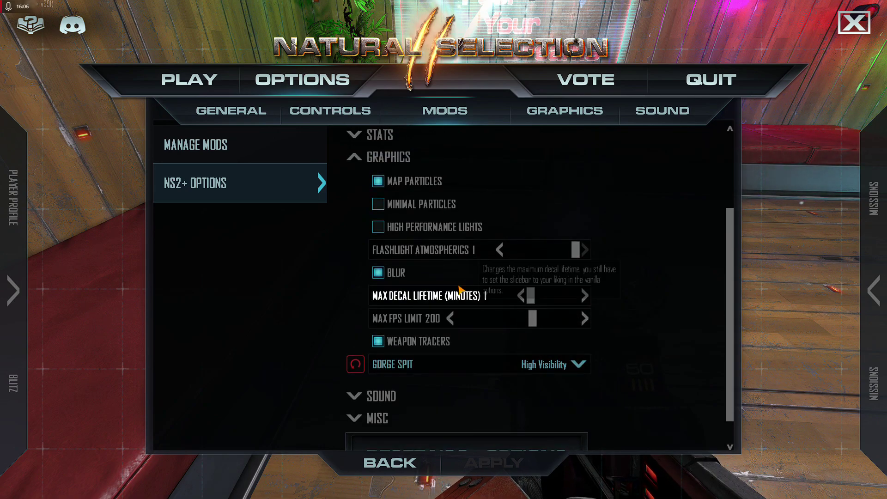
left_click(386, 154)
Step: Expand SOUND to review the Hitsounds choices, then collapse the sound options
left_click(367, 301)
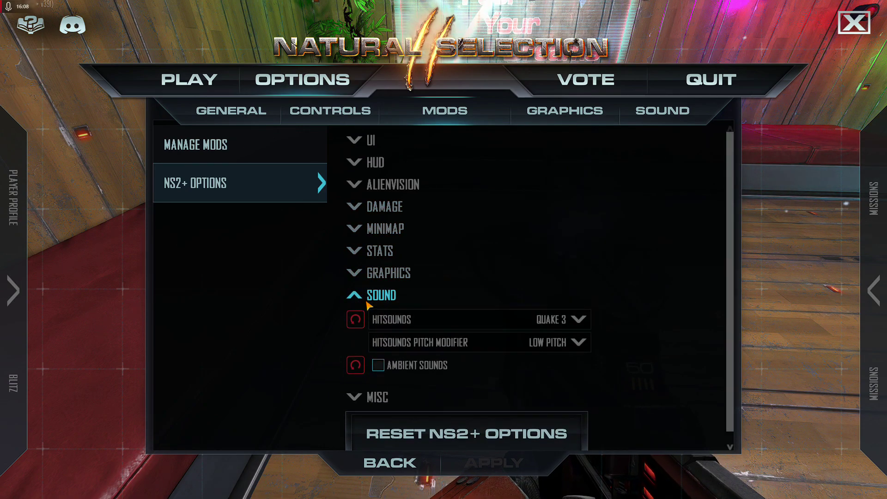
left_click(548, 319)
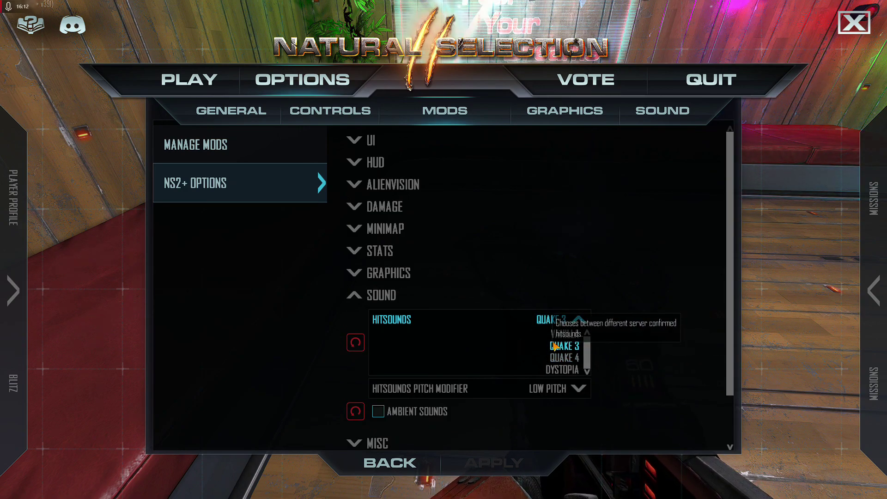
scroll(476, 372, "down", 2)
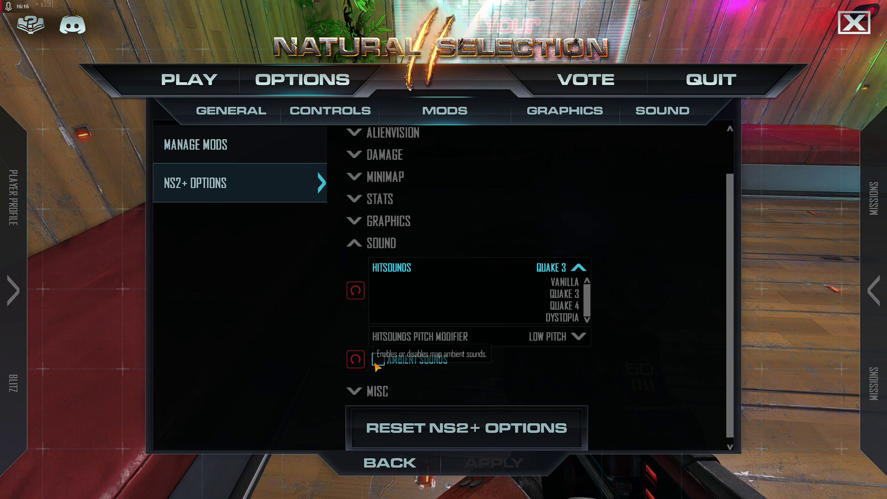
left_click(365, 243)
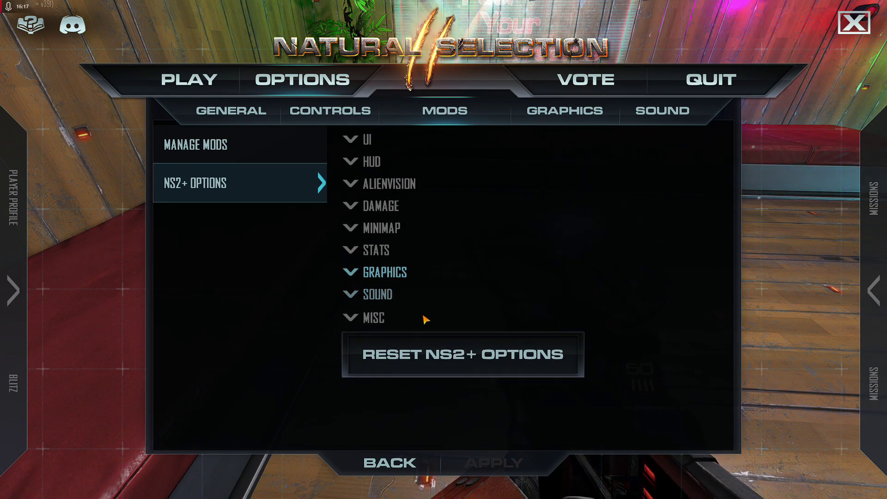
left_click(365, 318)
Step: Scroll through the NS2+ Misc options, then switch to the Controls key bindings page
scroll(694, 319, "down", 8)
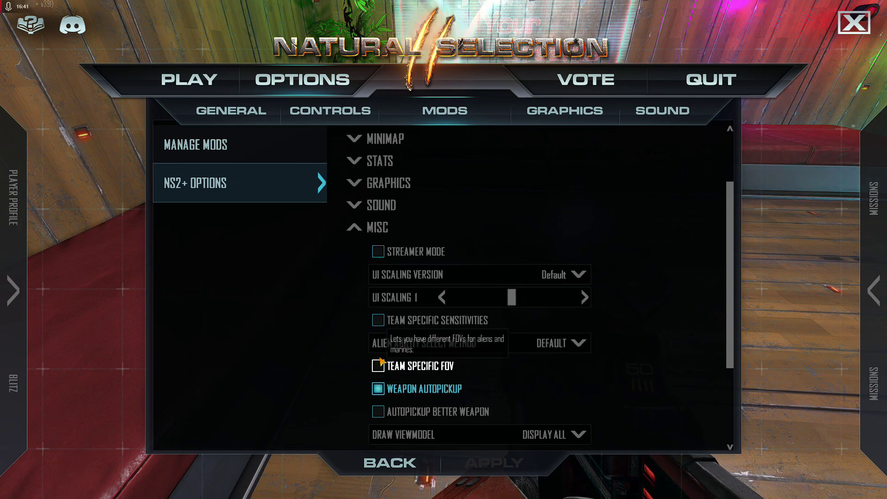
scroll(363, 356, "up", 4)
scroll(366, 339, "down", 8)
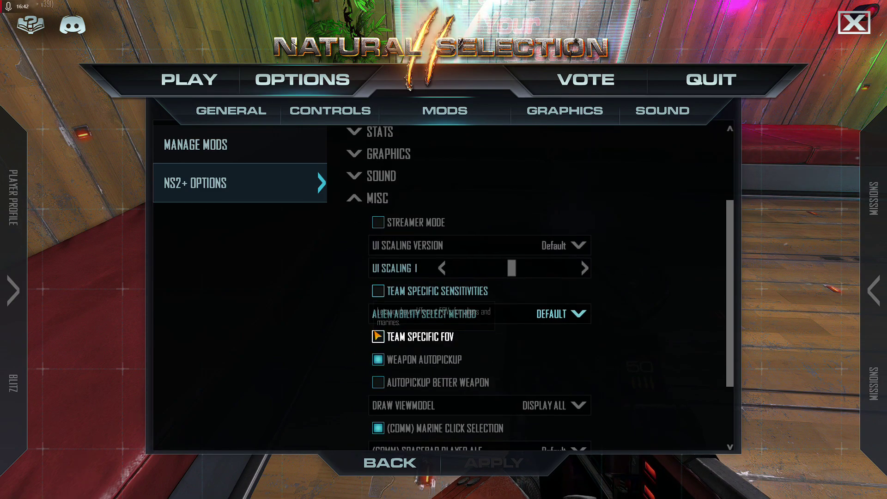
scroll(365, 183, "up", 2)
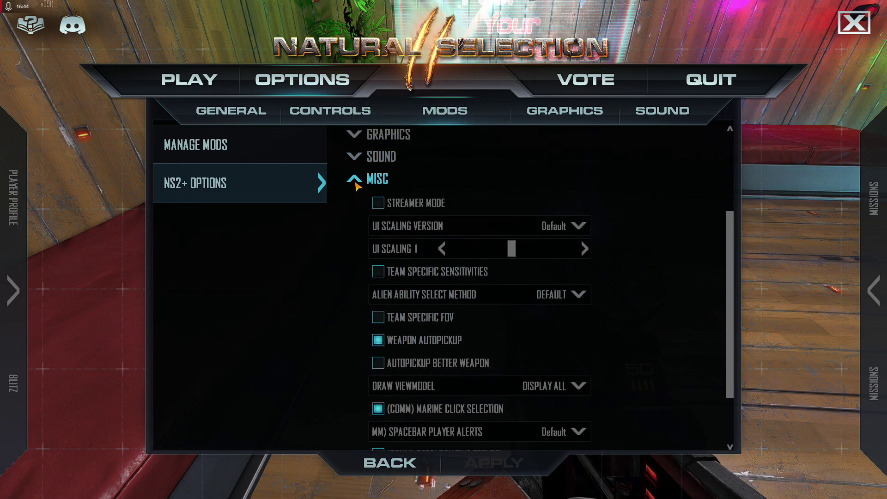
scroll(356, 194, "down", 3)
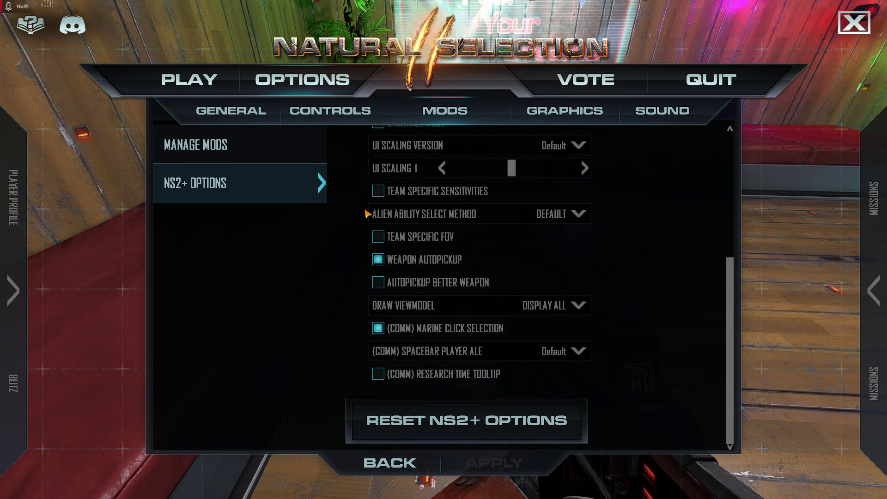
scroll(365, 212, "up", 5)
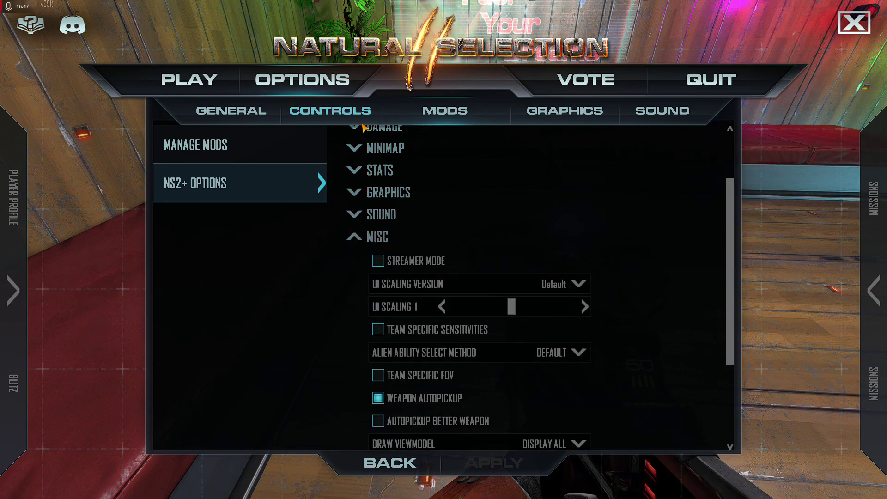
left_click(361, 121)
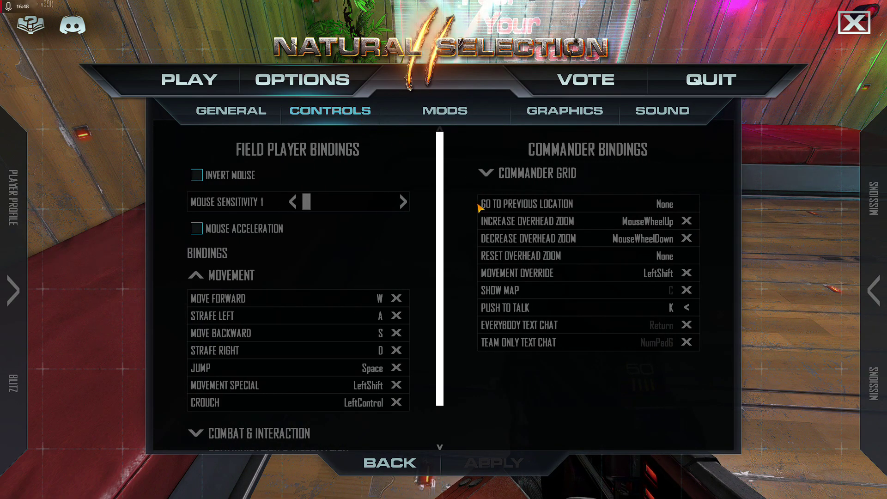
Step: Expand the Combat & Interaction bindings and scroll through them
scroll(300, 352, "down", 2)
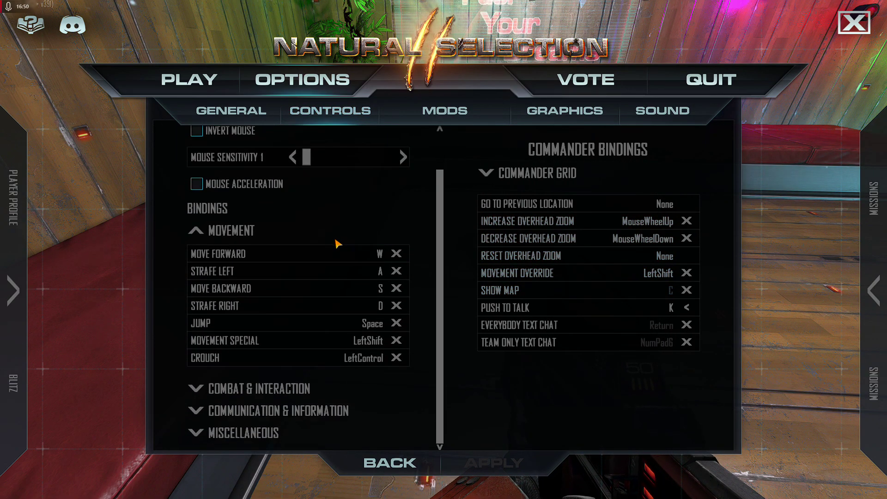
left_click(241, 388)
scroll(268, 351, "down", 4)
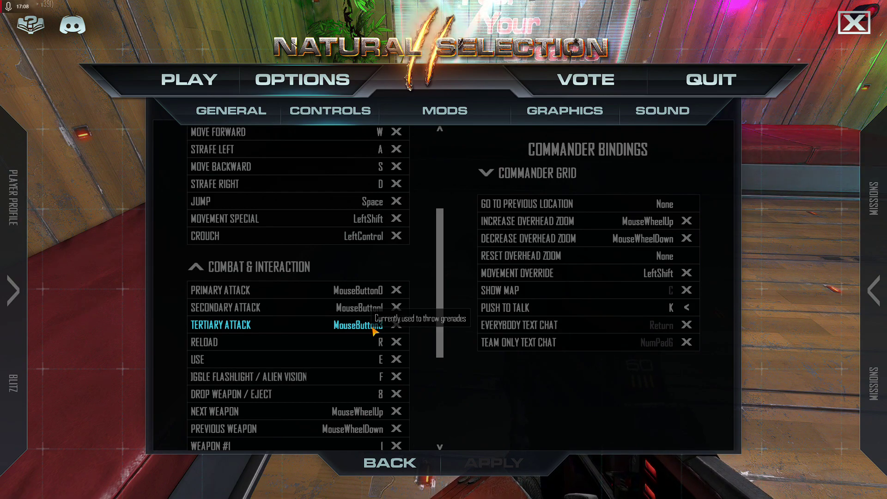
scroll(398, 240, "up", 5)
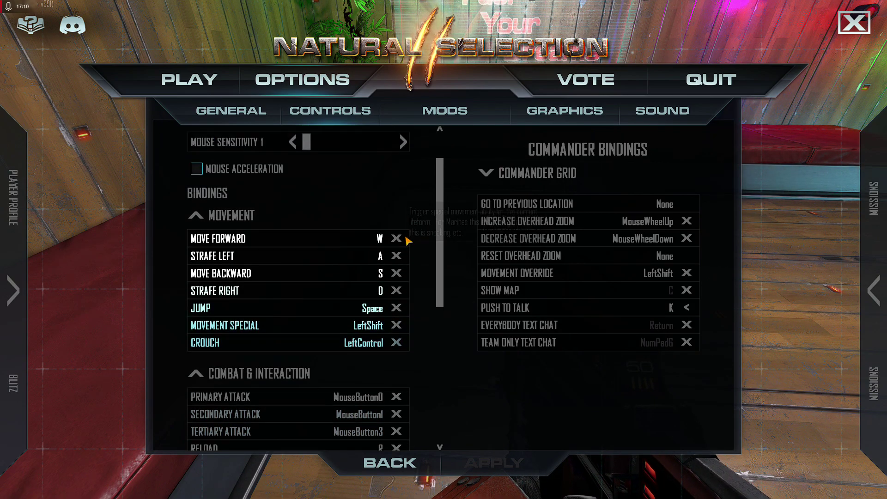
Step: Cycle through the options tabs to reach the GENERAL page
left_click(330, 111)
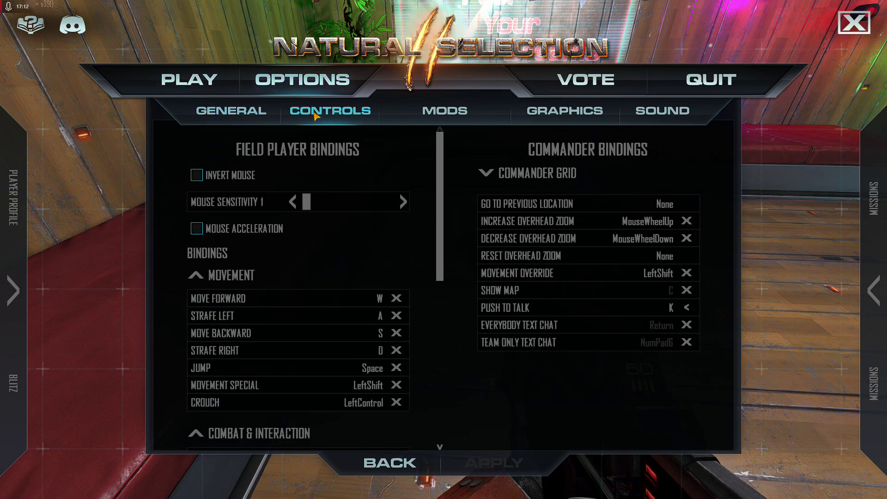
left_click(444, 110)
left_click(565, 110)
left_click(662, 110)
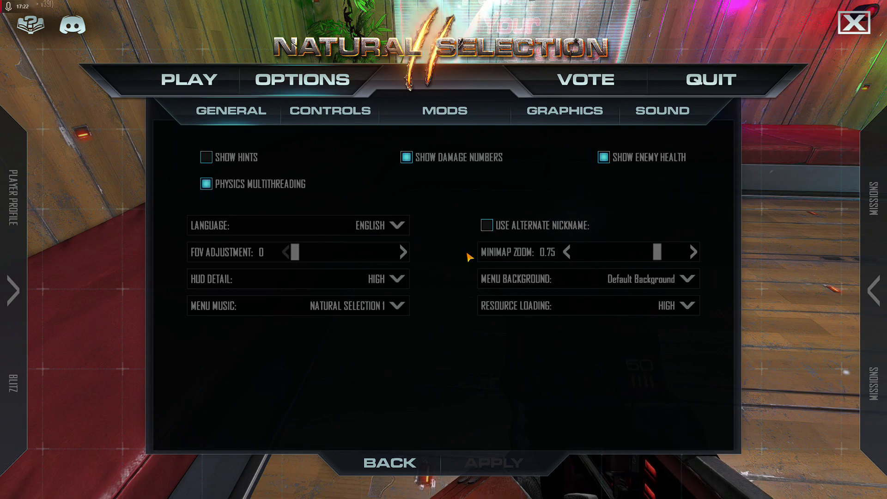
Step: Review the sound settings' Output Device choices, leaving the device unchanged
left_click(650, 117)
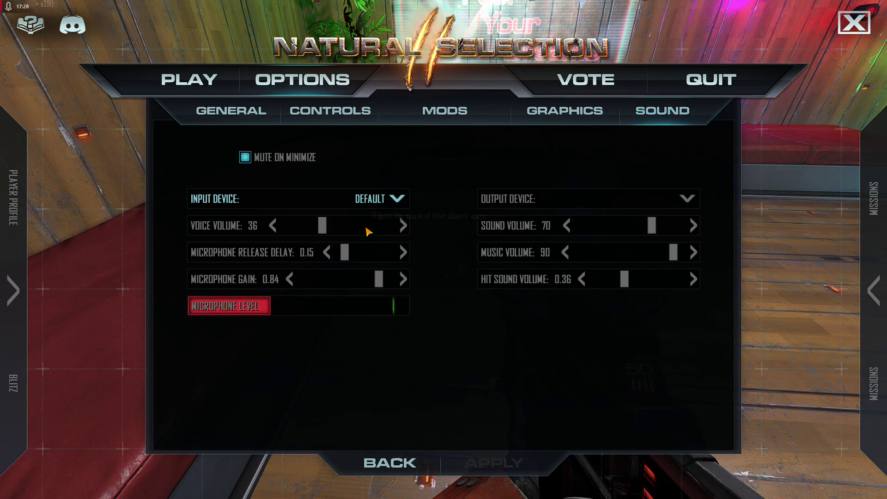
left_click(562, 200)
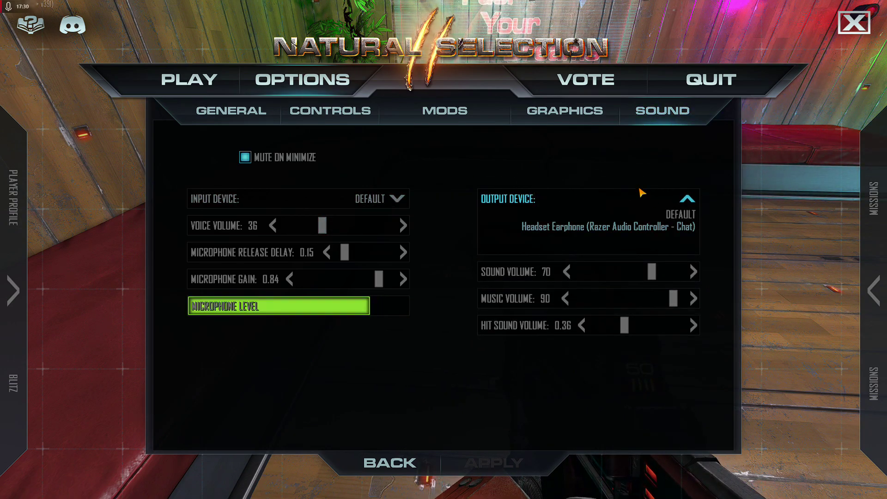
left_click(667, 203)
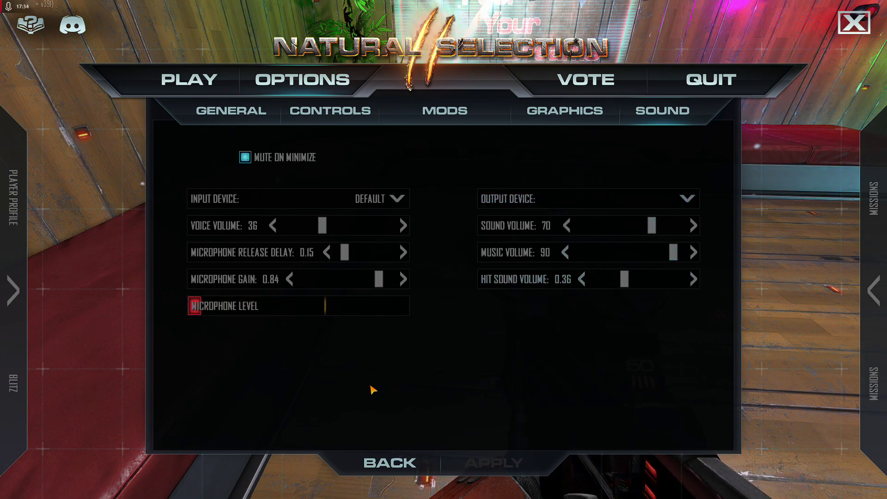
Step: Go to the Graphics page and keep window mode as Fullscreen Windowed
left_click(251, 119)
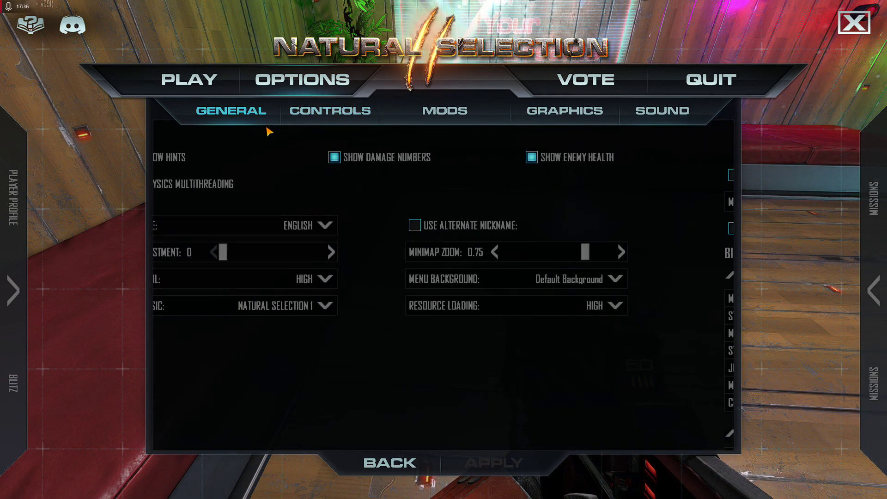
left_click(564, 111)
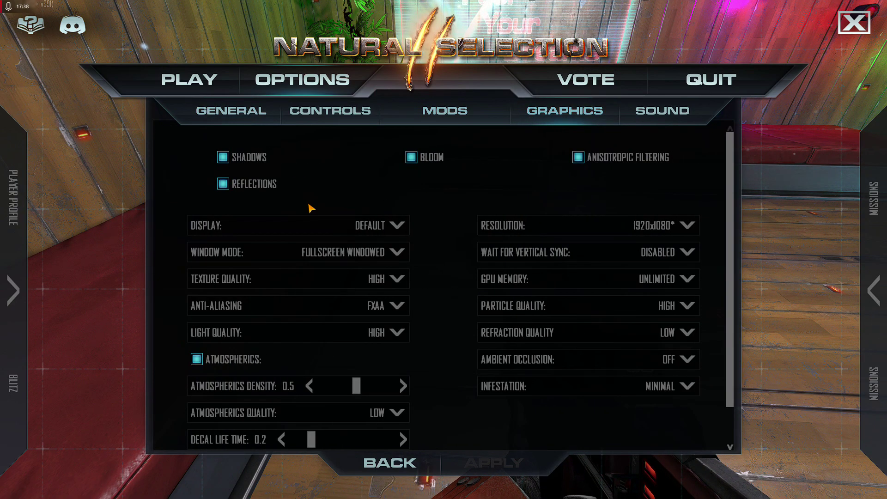
left_click(365, 253)
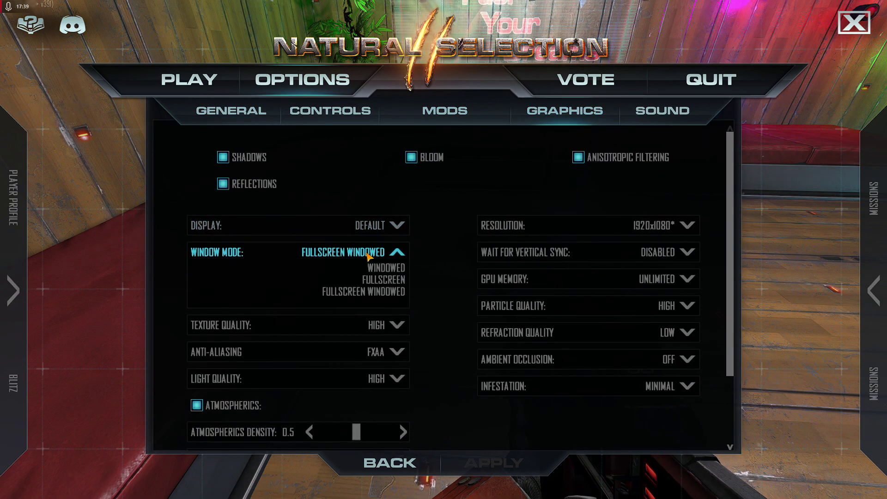
left_click(434, 244)
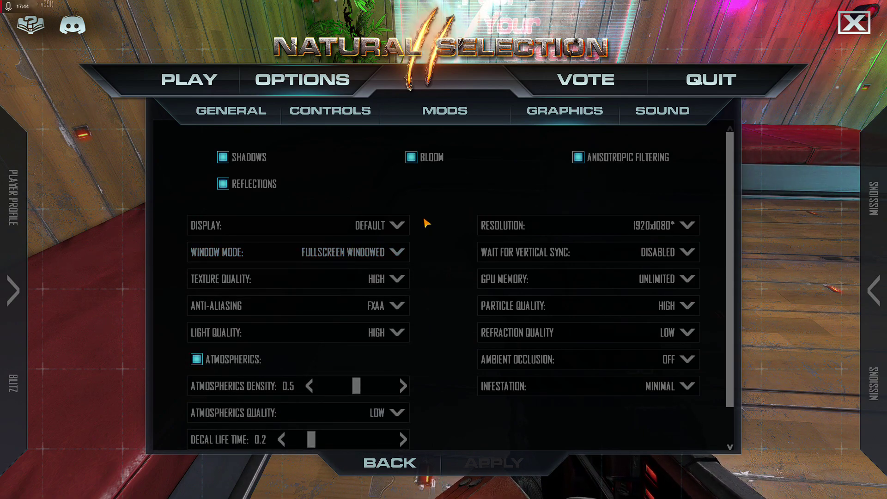